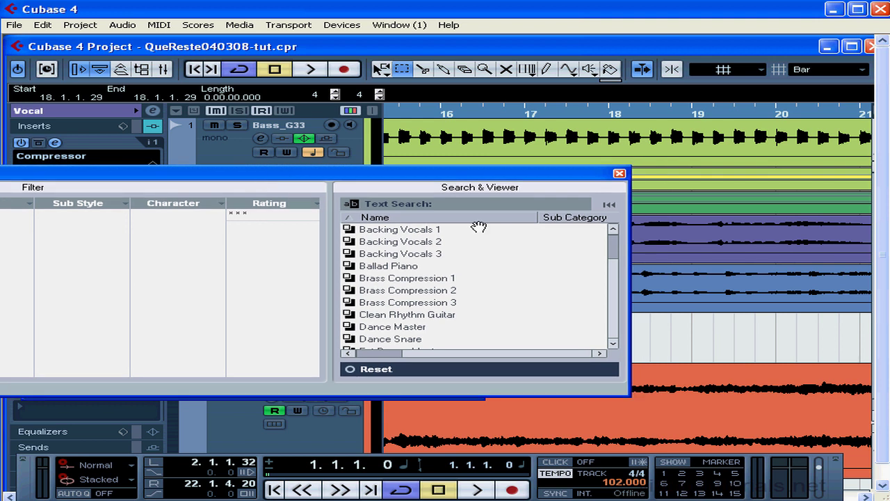
# - Load the Backing Vocals 1 preset into the Vocal track's compressor, followed by the Lead Vocals In Your Face preset
pyautogui.doubleClick(404, 230)
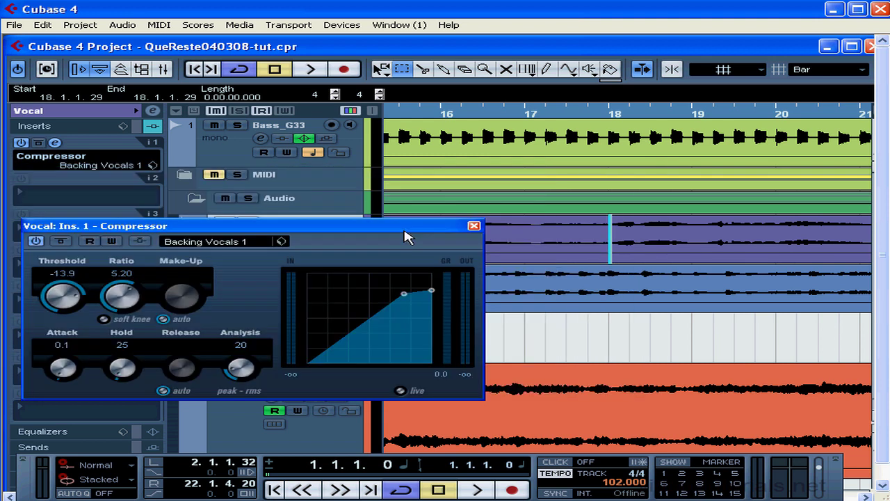
pyautogui.moveTo(396, 230); pyautogui.dragTo(468, 204)
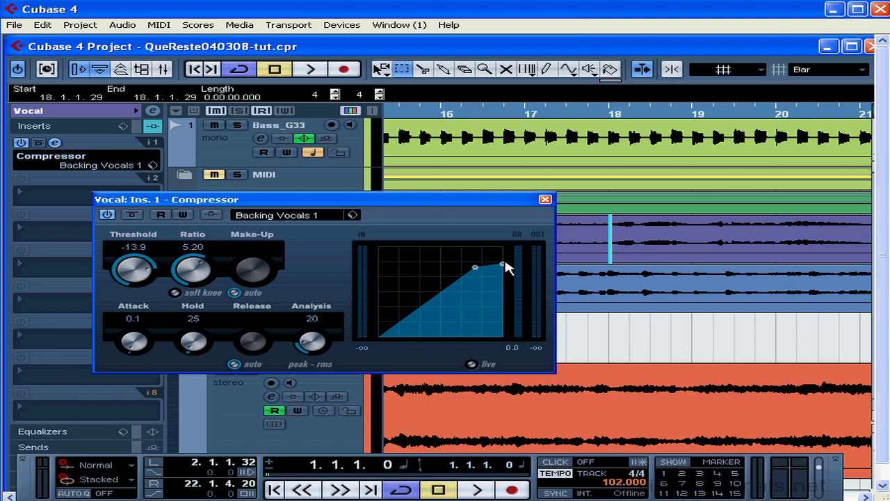
pyautogui.click(353, 214)
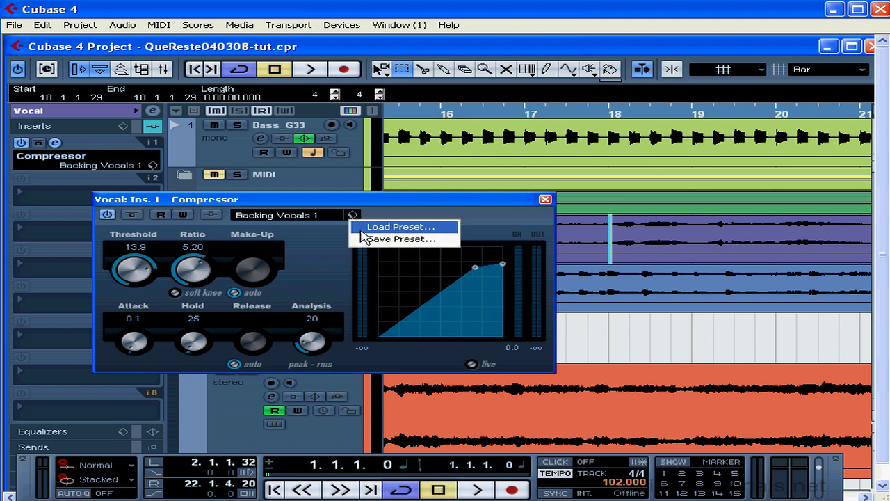
pyautogui.click(362, 230)
pyautogui.scroll(-3, 458, 310)
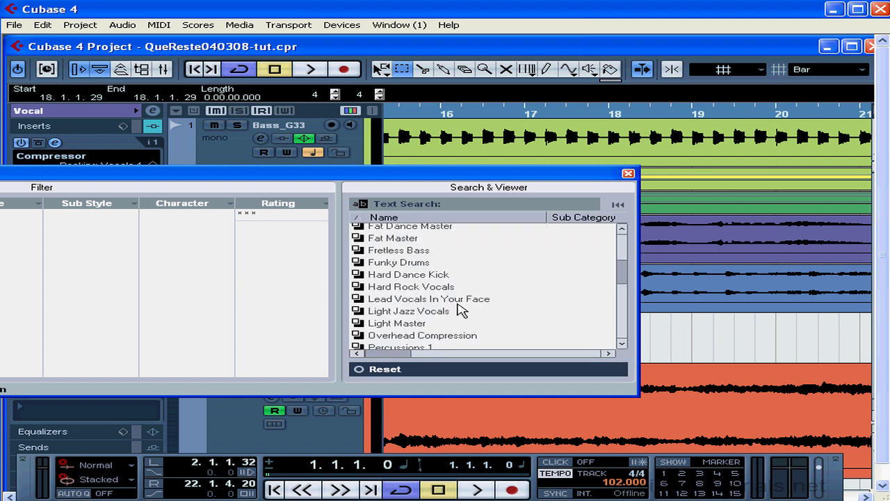
pyautogui.doubleClick(459, 299)
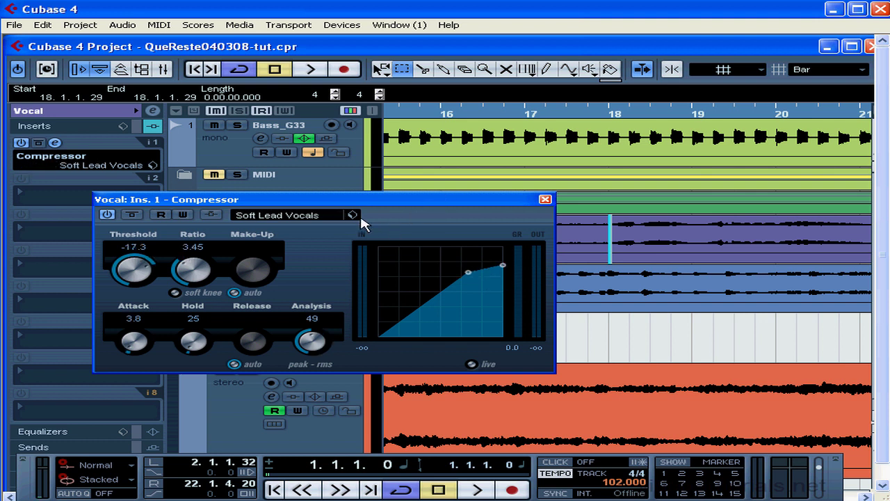
# - Load the Upright Bass preset into the Vocal track's compressor
pyautogui.click(353, 216)
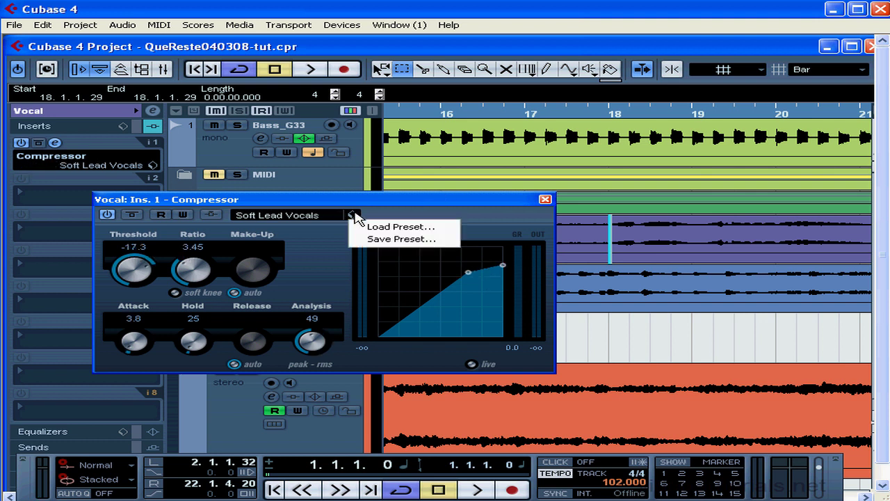
pyautogui.click(384, 228)
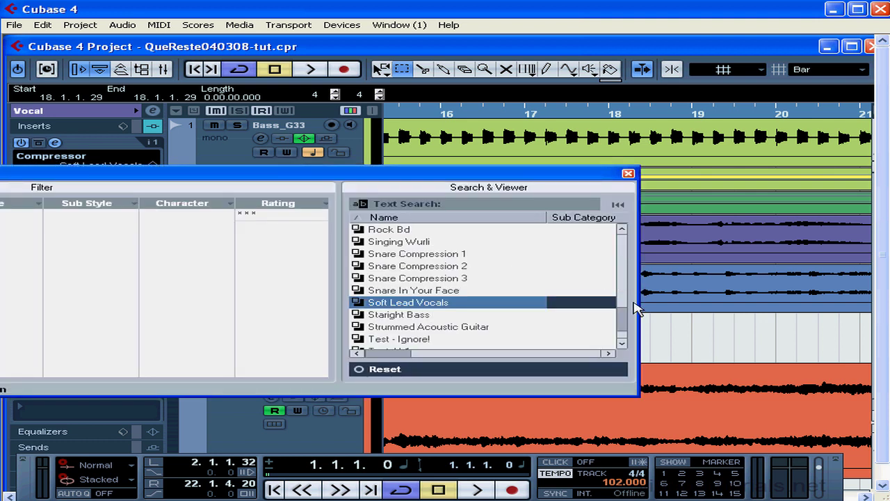
pyautogui.moveTo(621, 314); pyautogui.dragTo(622, 345)
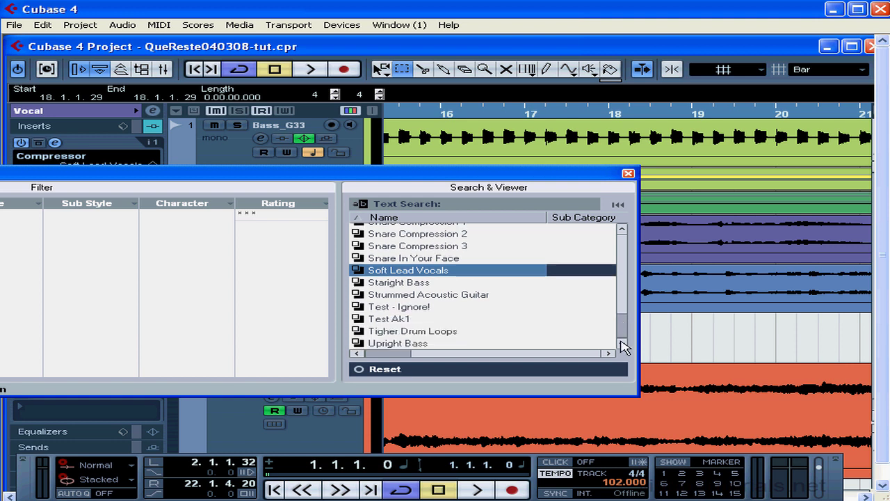
pyautogui.doubleClick(416, 342)
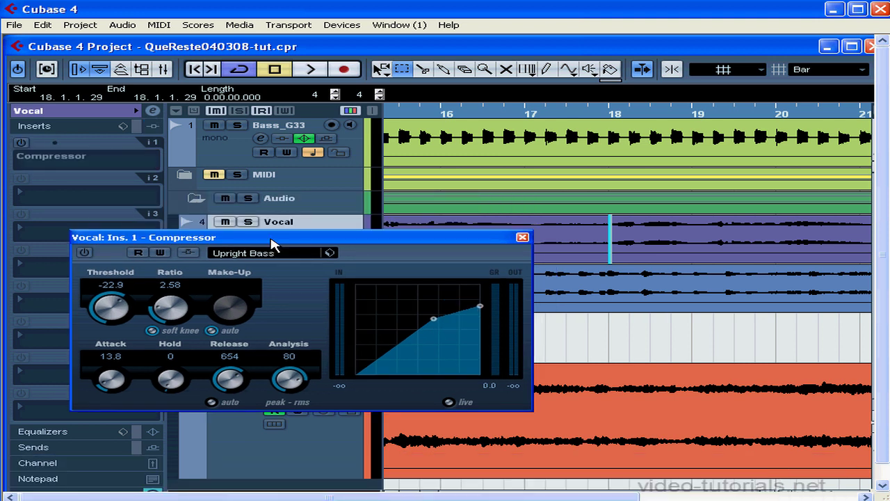
# - Solo the Vocal track and play it back without compression, including the passage from about bar 69
pyautogui.moveTo(271, 244); pyautogui.dragTo(209, 331)
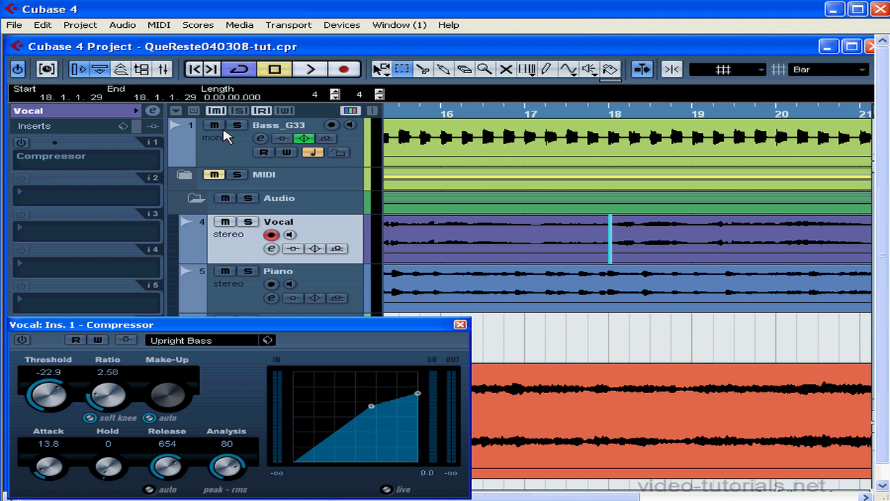
pyautogui.click(247, 222)
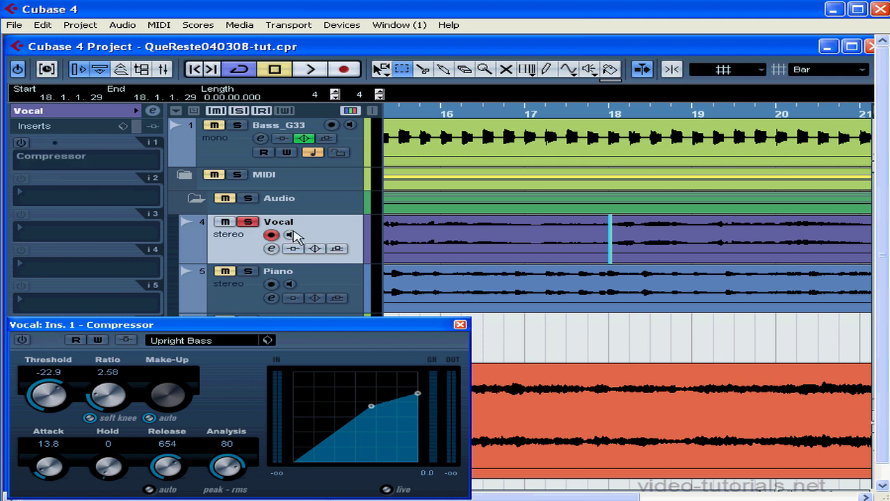
pyautogui.press('space')
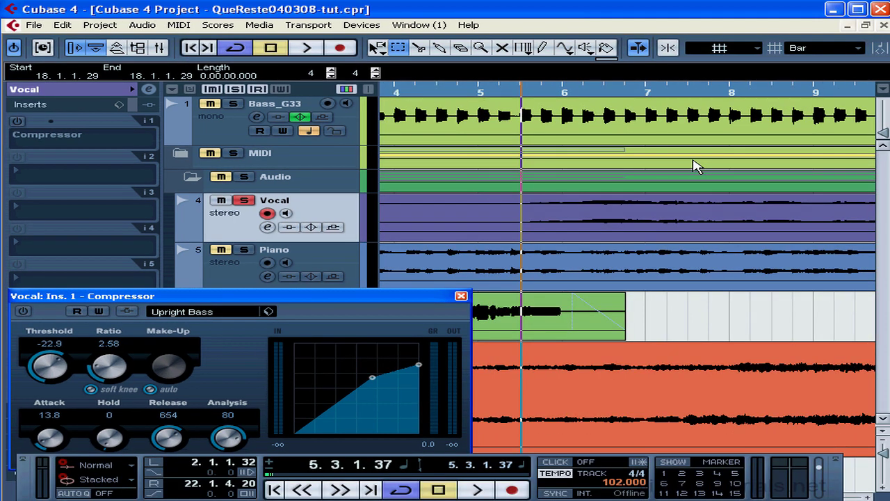
pyautogui.press('space')
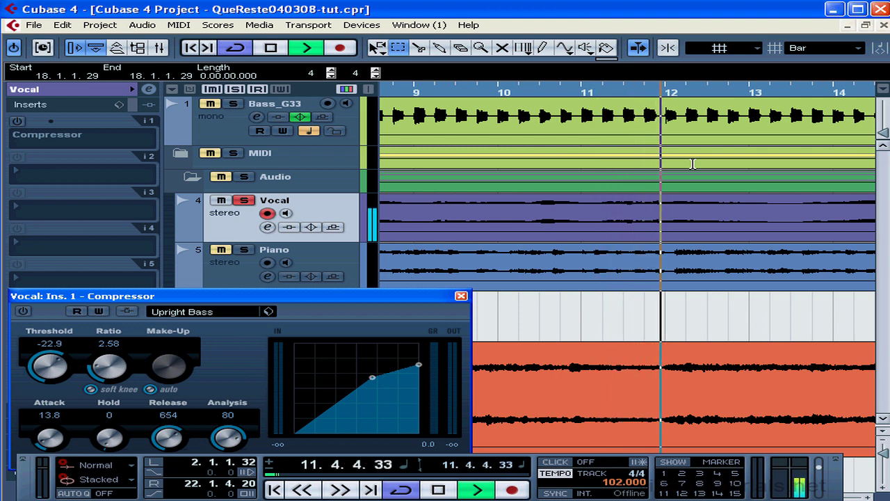
pyautogui.press('space')
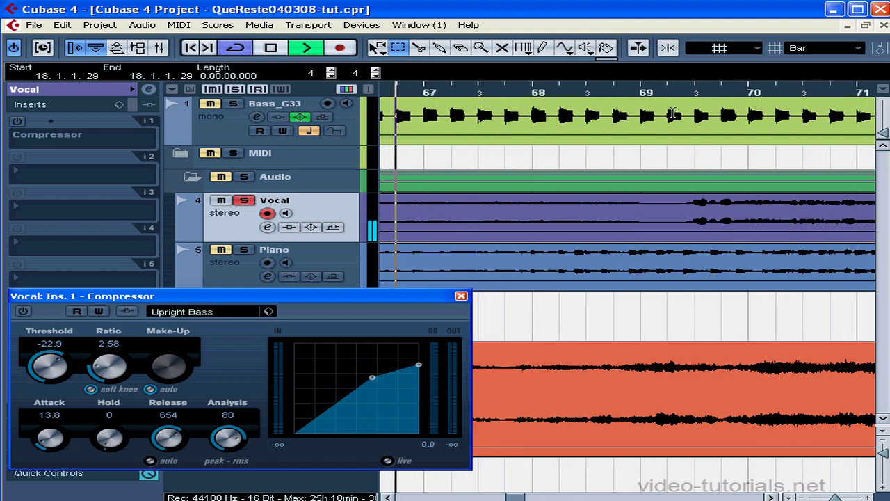
pyautogui.click(691, 97)
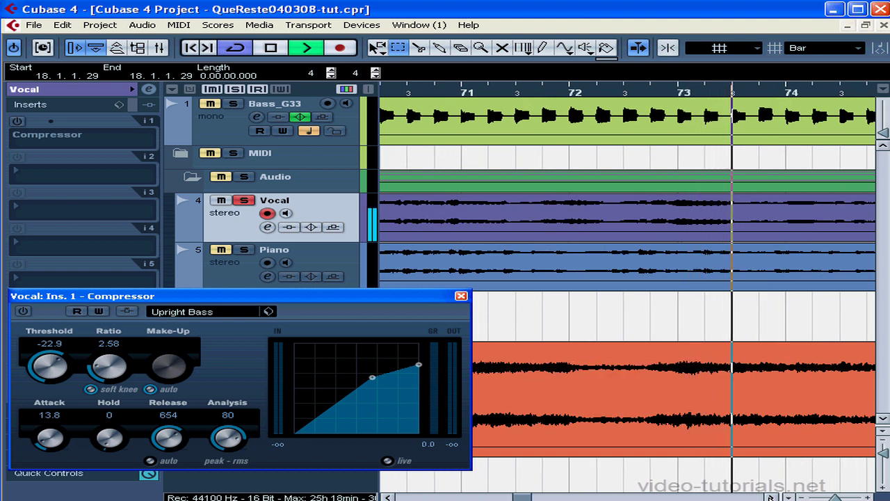
pyautogui.press('space')
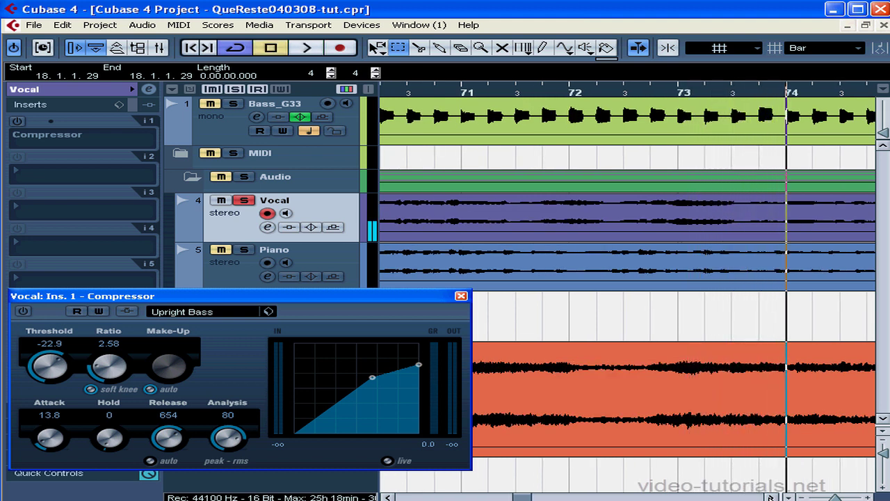
# - Load the Lead Vocals In Your Face preset into the Vocal track's bypassed compressor
pyautogui.click(268, 312)
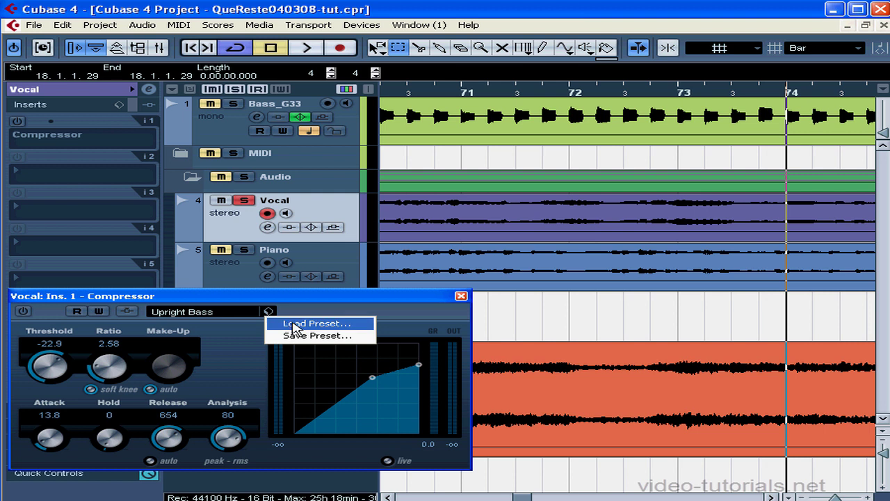
pyautogui.click(299, 324)
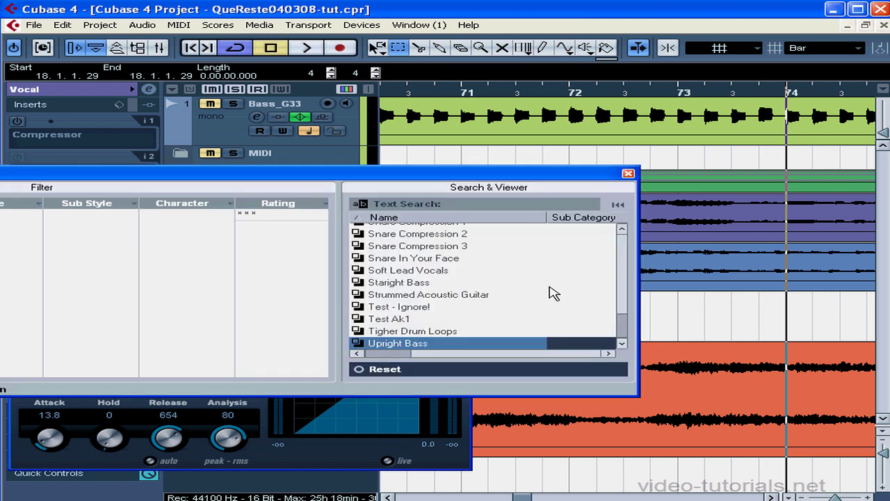
pyautogui.scroll(5, 500, 278)
pyautogui.click(448, 255)
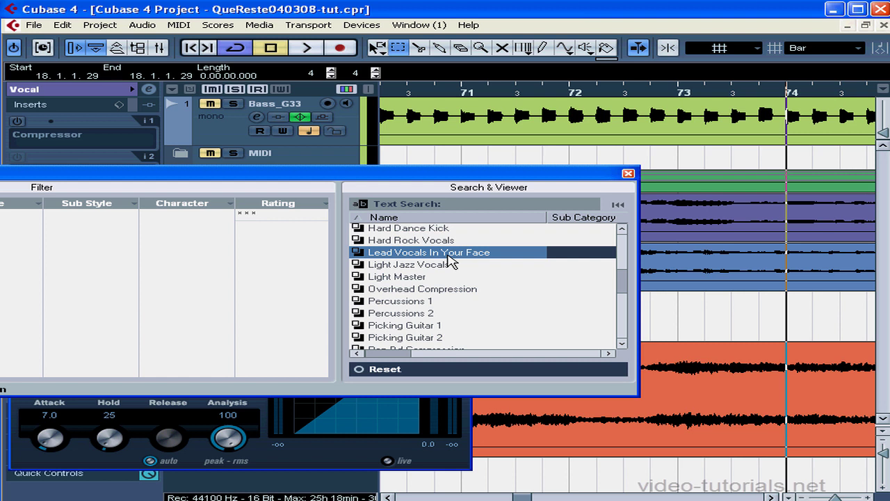
pyautogui.doubleClick(449, 255)
# - Increase the height of the Vocal track to enlarge its waveform and keep the track selected
pyautogui.moveTo(348, 240); pyautogui.dragTo(351, 285)
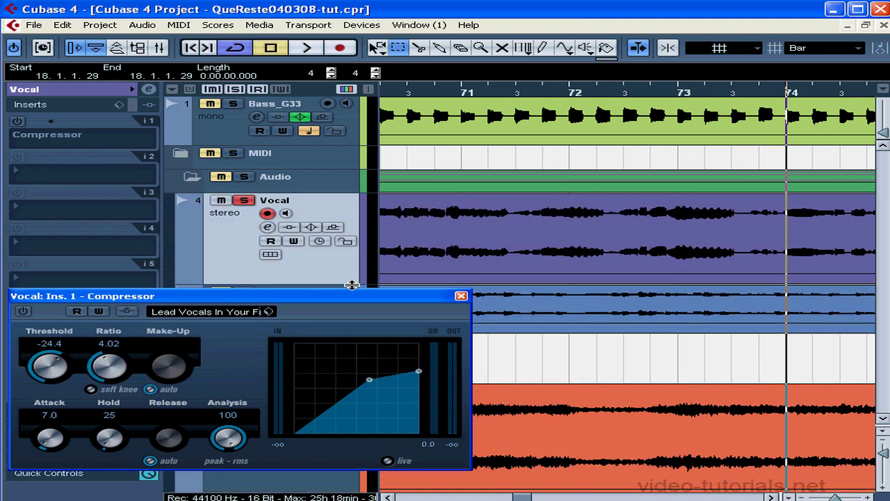
pyautogui.click(338, 190)
pyautogui.moveTo(338, 190); pyautogui.dragTo(336, 176)
pyautogui.click(347, 239)
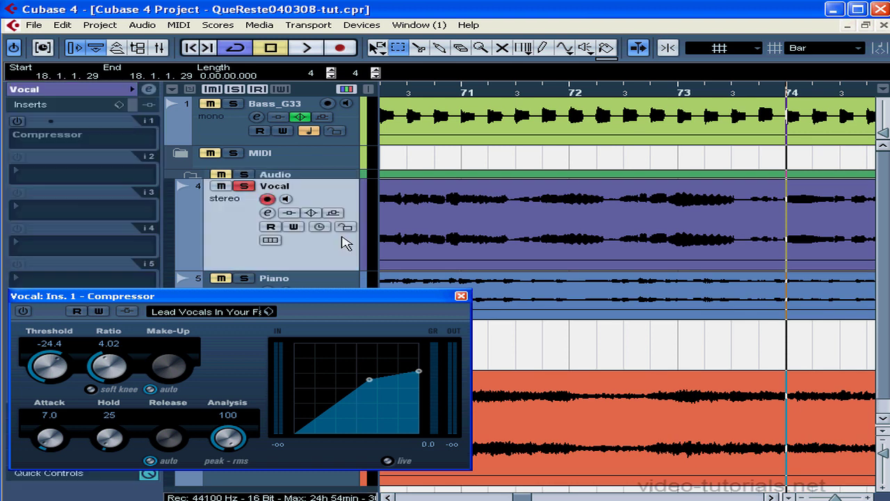
pyautogui.click(337, 174)
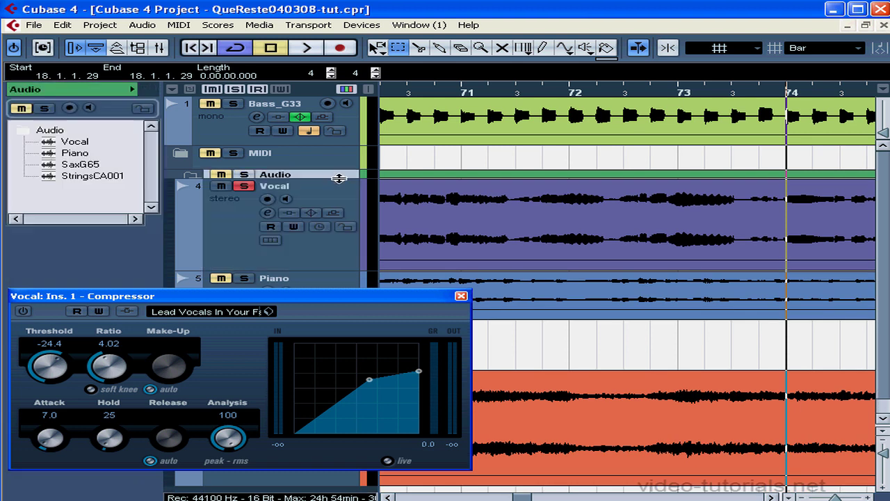
pyautogui.click(322, 248)
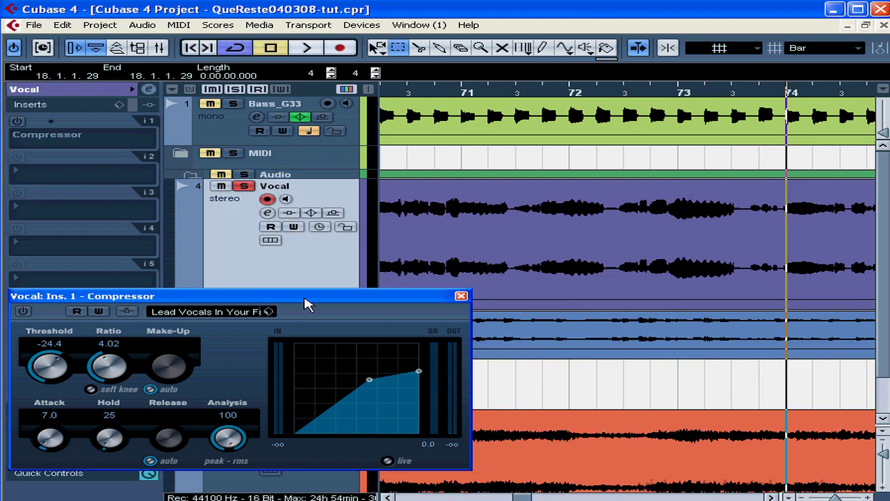
# - Activate the compressor in the Vocal track's first insert slot and play the compressed vocal from bar 74
pyautogui.click(18, 121)
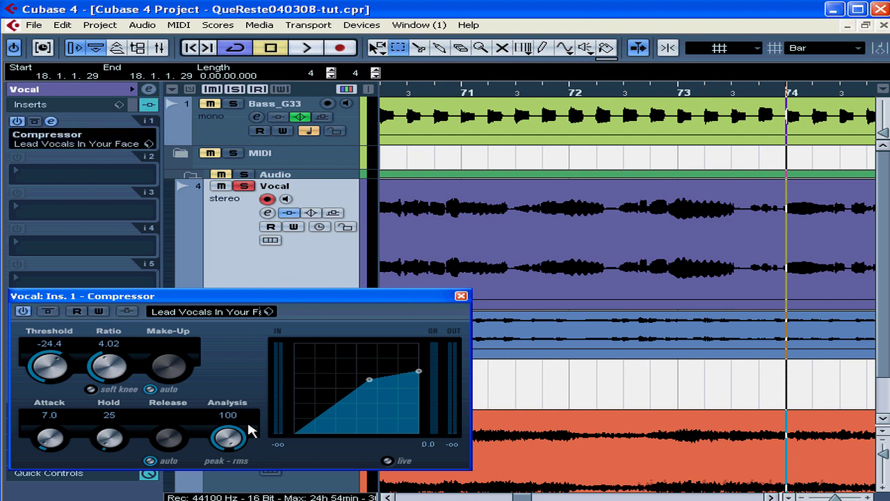
pyautogui.click(307, 47)
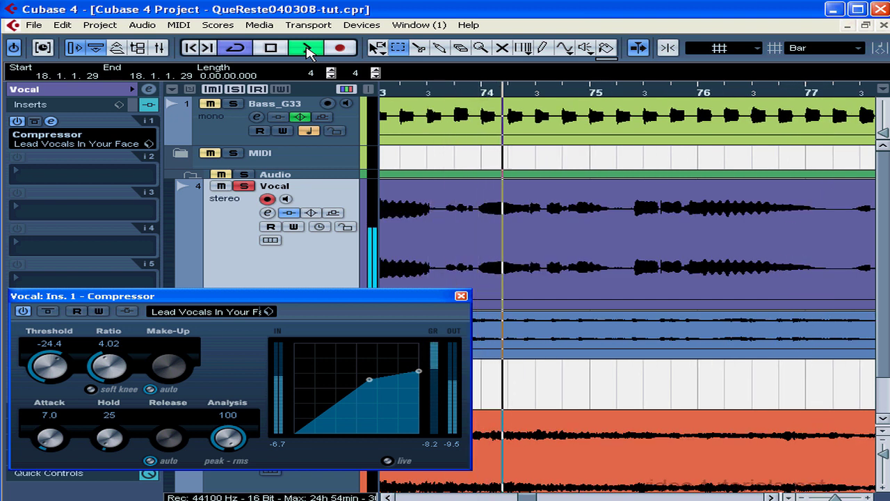
pyautogui.press('space')
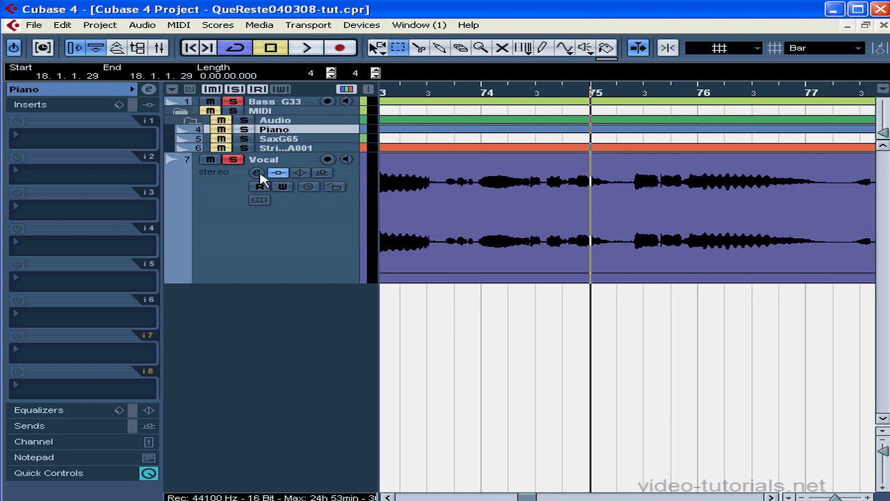
# - Set up an audio mixdown export of the Vocal track with the file name VocalwC
pyautogui.click(298, 246)
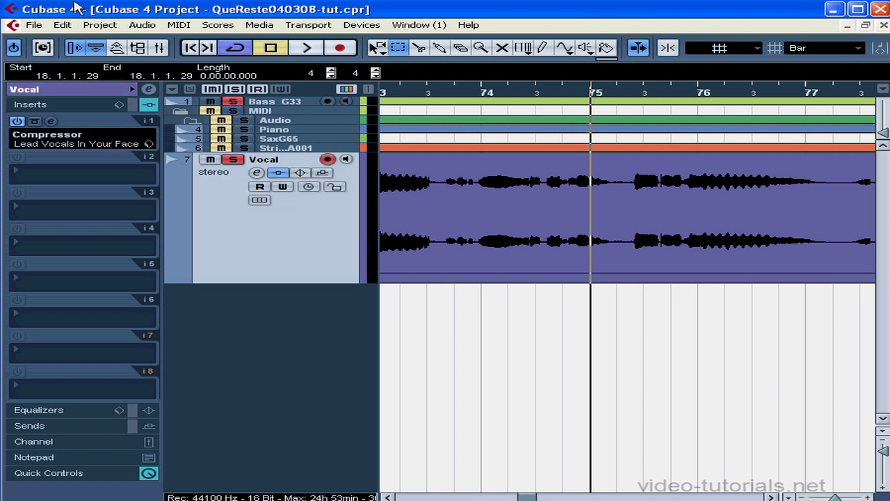
pyautogui.click(33, 25)
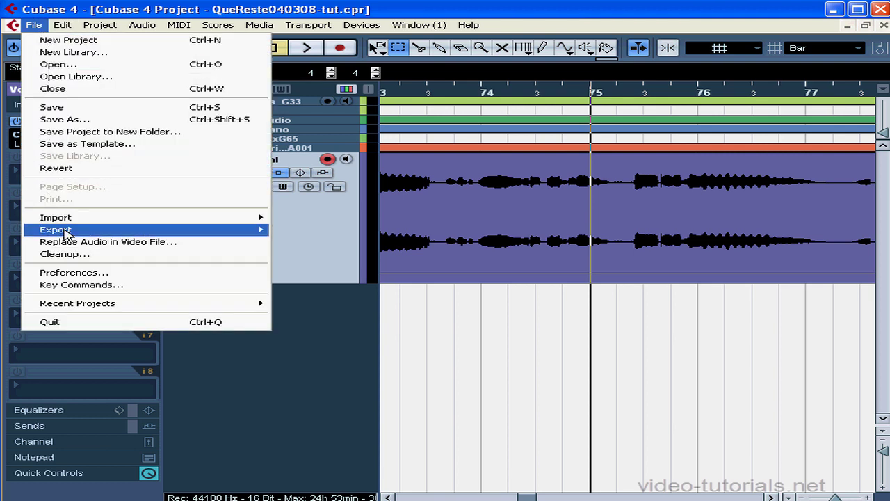
pyautogui.moveTo(198, 232)
pyautogui.click(338, 252)
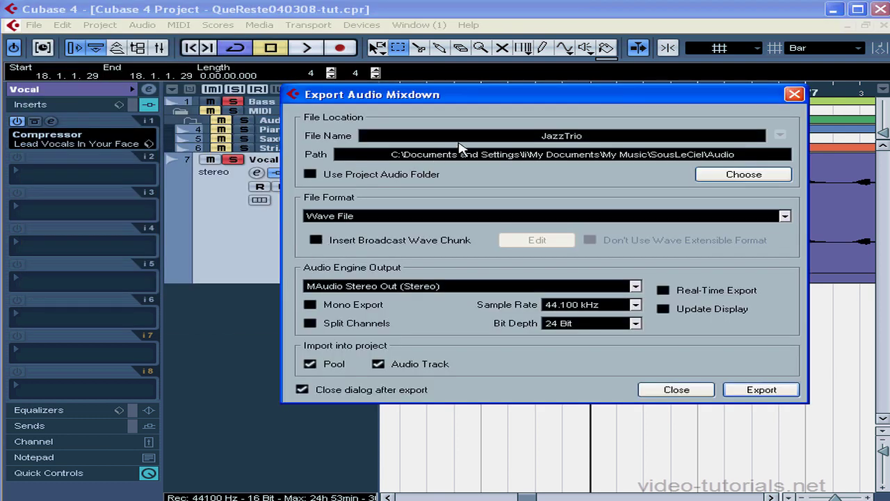
pyautogui.doubleClick(580, 136)
pyautogui.press('BackSpace')
pyautogui.write('V')
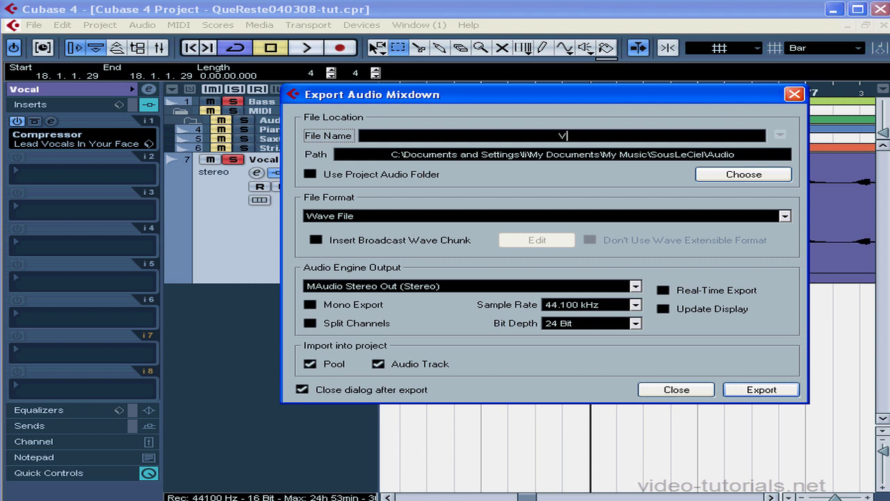
pyautogui.write('ocalwC')
# - Export the mixdown to the project audio folder and import it into the project without converting the sample size or splitting channels
pyautogui.click(310, 175)
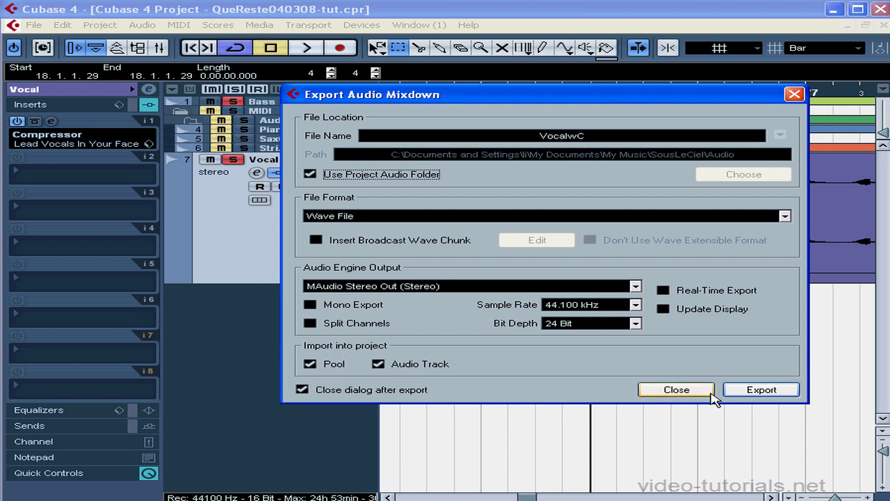
pyautogui.click(771, 395)
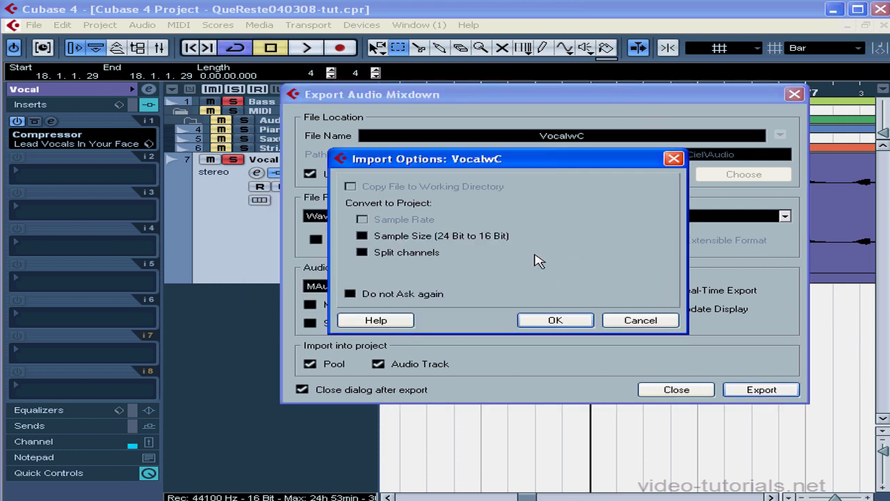
pyautogui.click(555, 321)
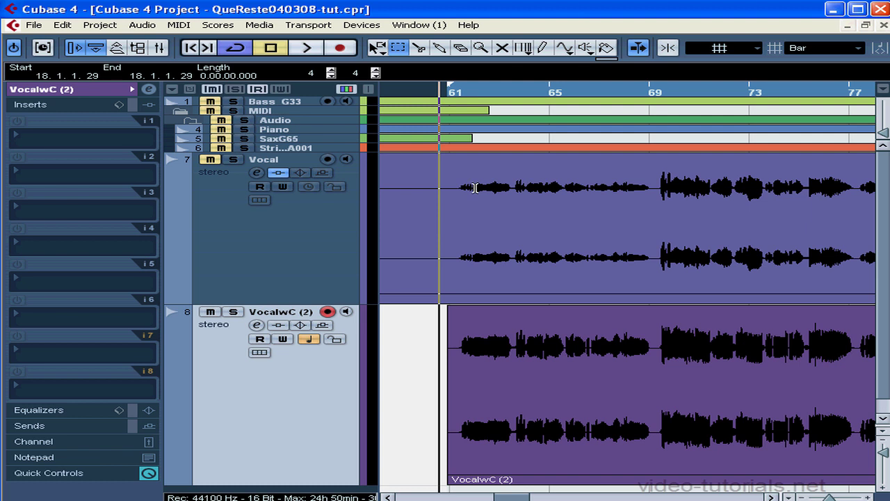
# - Select the first quiet phrase of the Vocal track, about bars 61 to 63, and examine its audio statistics
pyautogui.moveTo(464, 188); pyautogui.dragTo(509, 187)
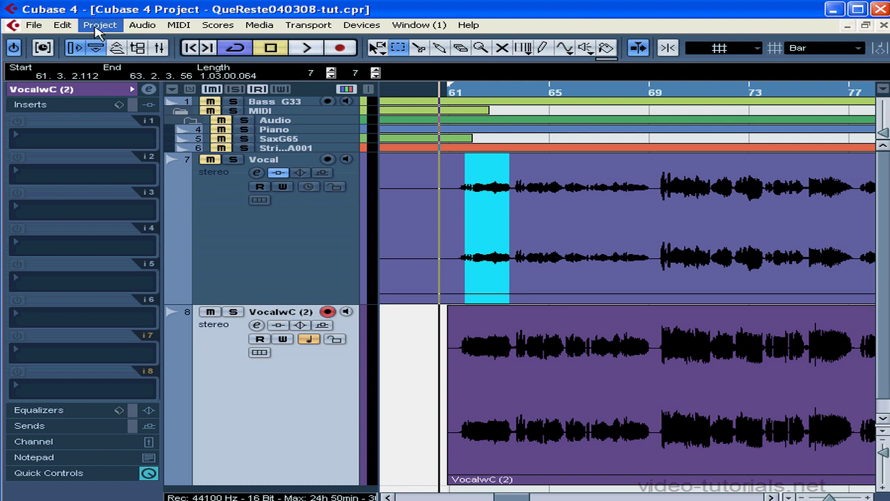
pyautogui.click(142, 25)
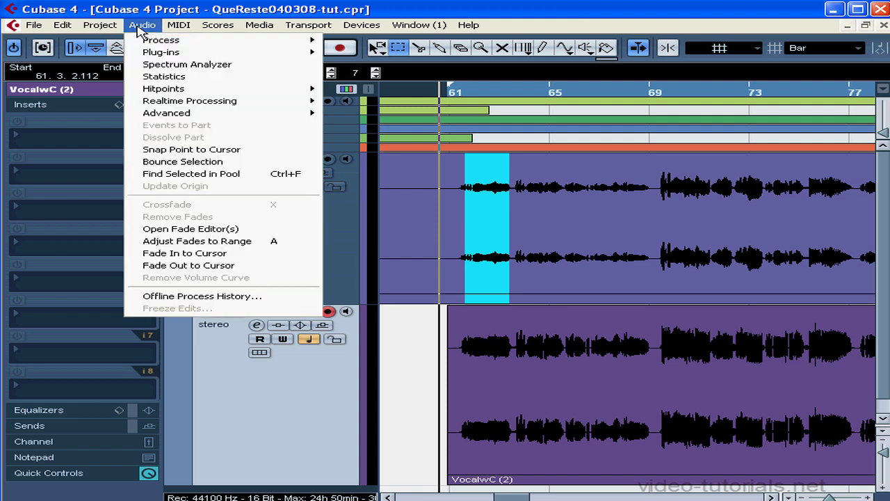
pyautogui.click(154, 76)
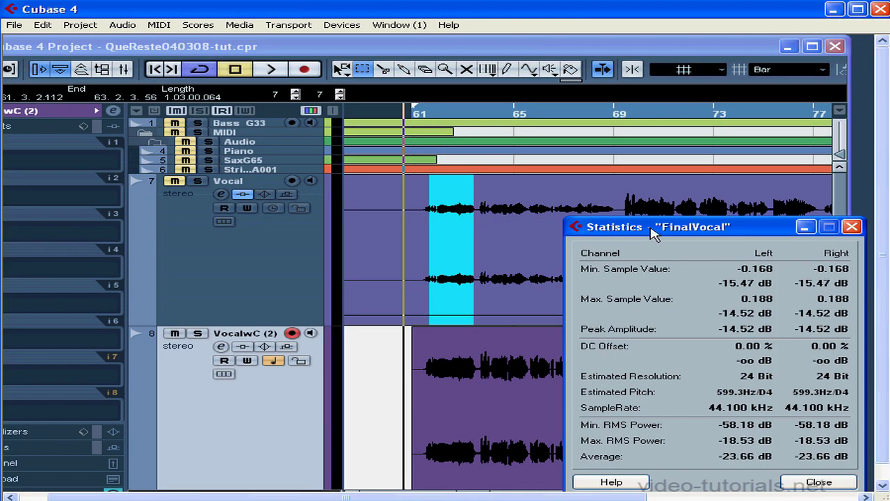
pyautogui.moveTo(654, 234); pyautogui.dragTo(251, 165)
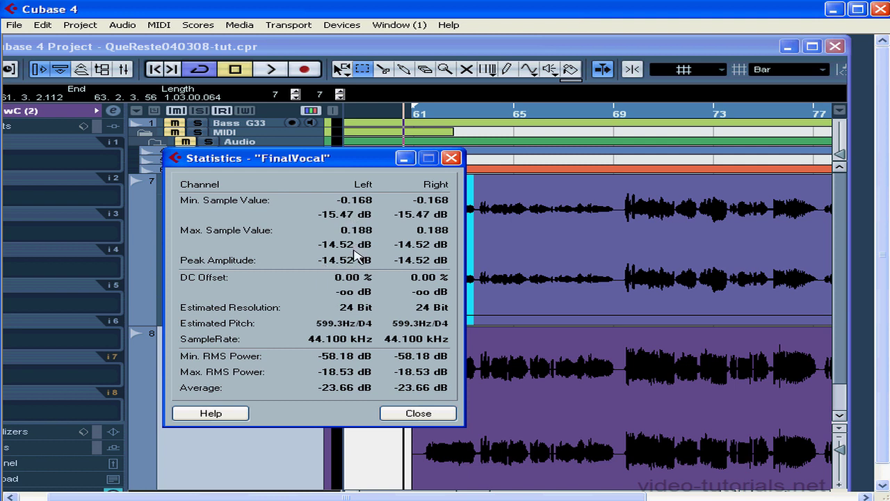
pyautogui.click(451, 158)
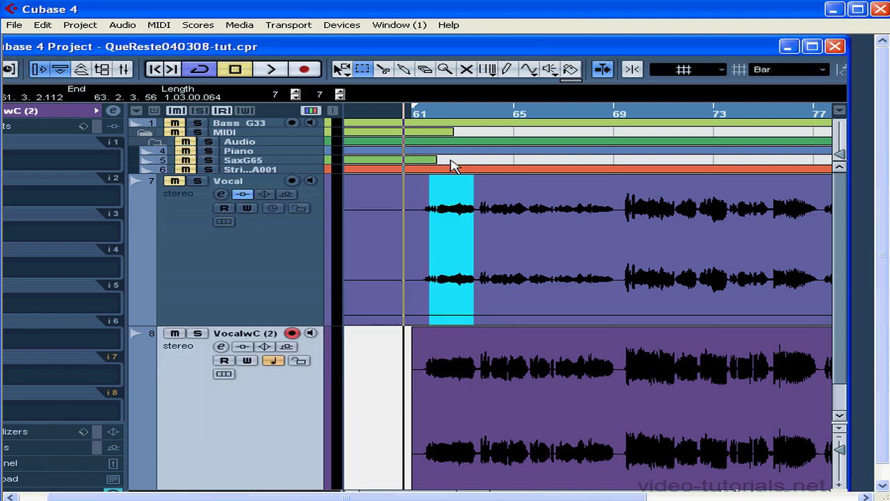
# - Select the matching quiet phrase on the VocalwC (2) track, about bars 61 to 63, and examine its audio statistics
pyautogui.moveTo(425, 364); pyautogui.dragTo(475, 382)
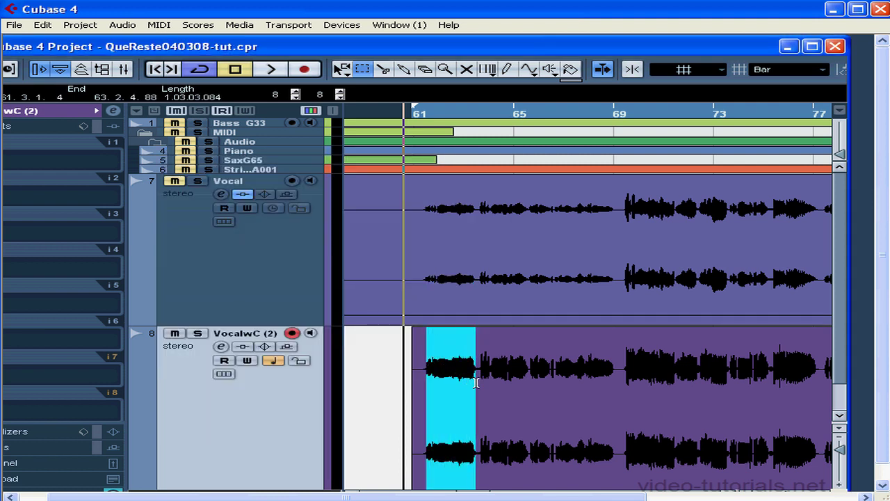
pyautogui.click(124, 27)
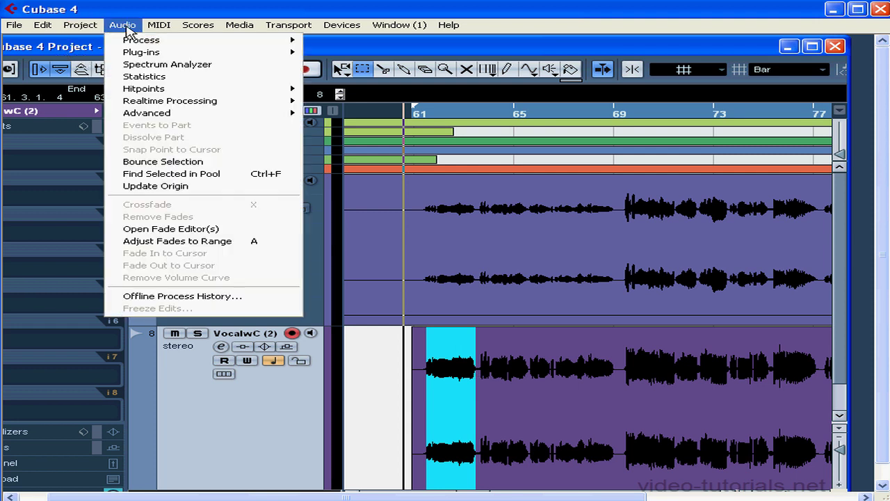
pyautogui.click(134, 76)
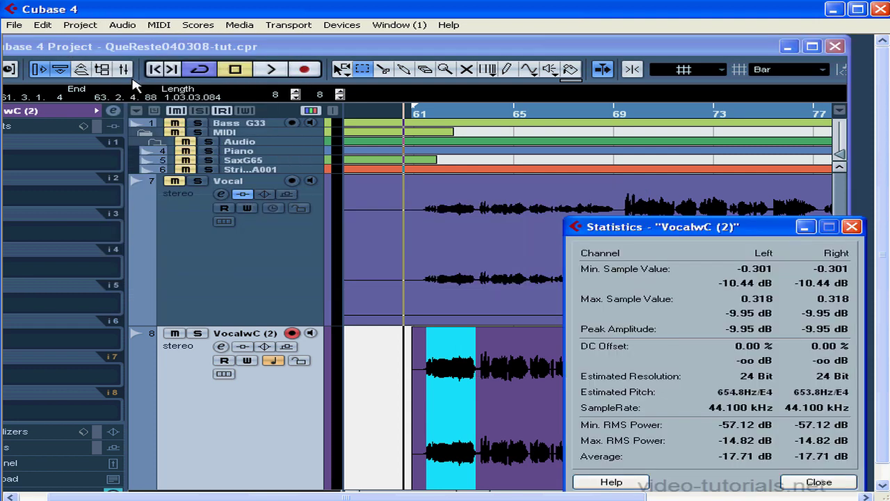
pyautogui.moveTo(697, 229); pyautogui.dragTo(265, 187)
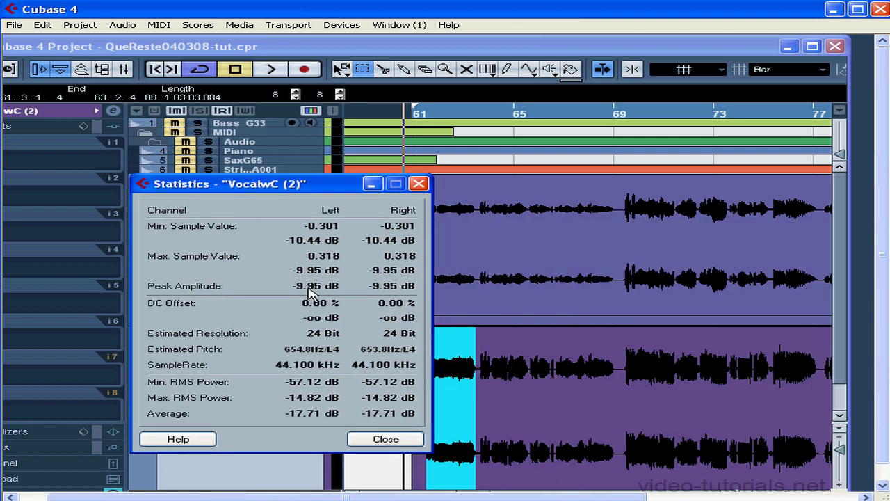
pyautogui.click(418, 184)
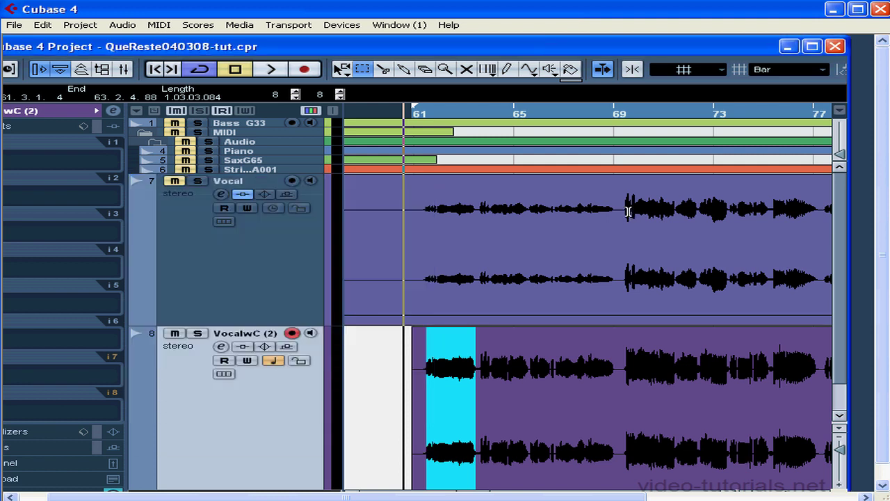
# - Select the start of the louder passage on the Vocal track, about bars 69 to 71, and examine its audio statistics
pyautogui.moveTo(628, 211); pyautogui.dragTo(670, 212)
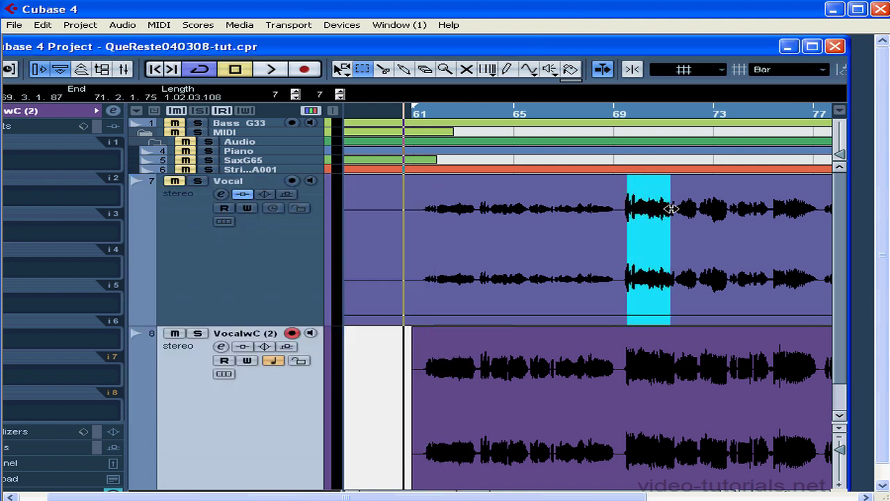
pyautogui.click(122, 25)
pyautogui.click(129, 77)
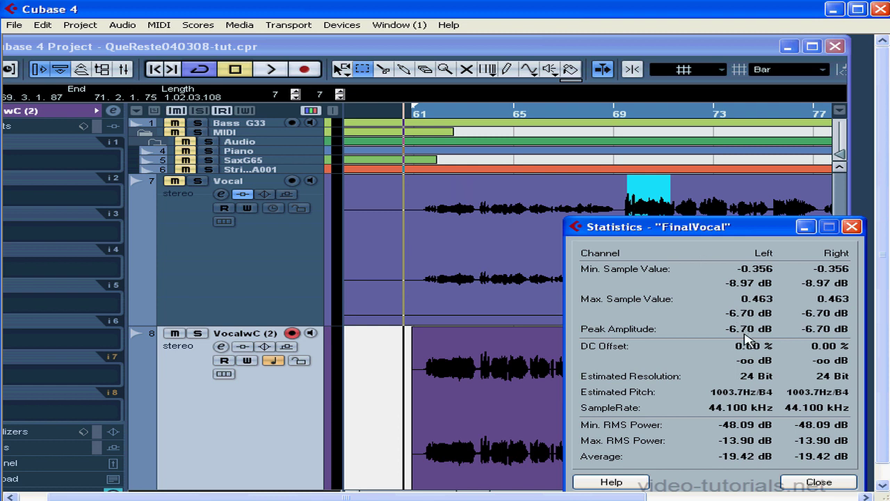
pyautogui.click(851, 227)
# - Select the same louder passage on the VocalwC (2) track, about bars 69 to 71, and examine its audio statistics
pyautogui.moveTo(621, 365); pyautogui.dragTo(673, 366)
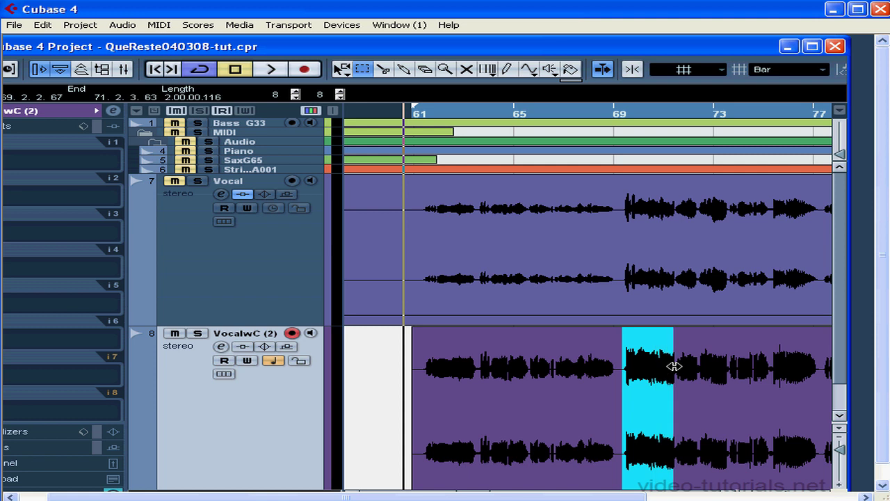
pyautogui.click(122, 25)
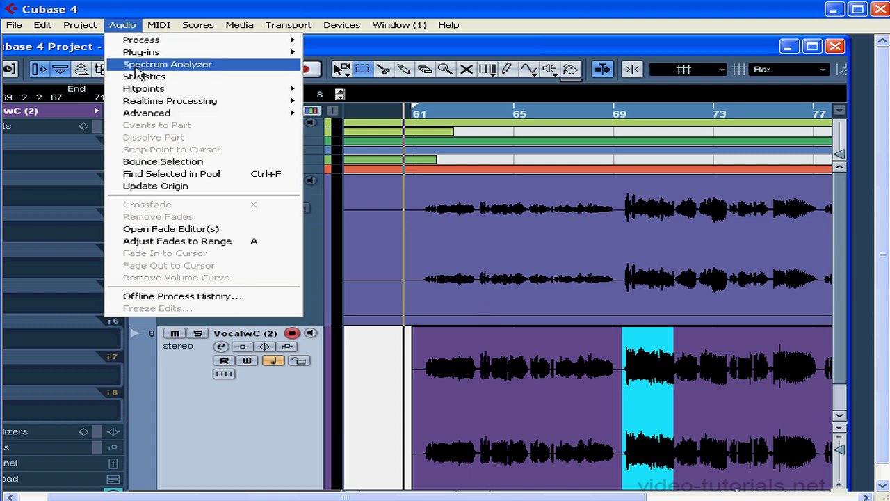
pyautogui.click(143, 77)
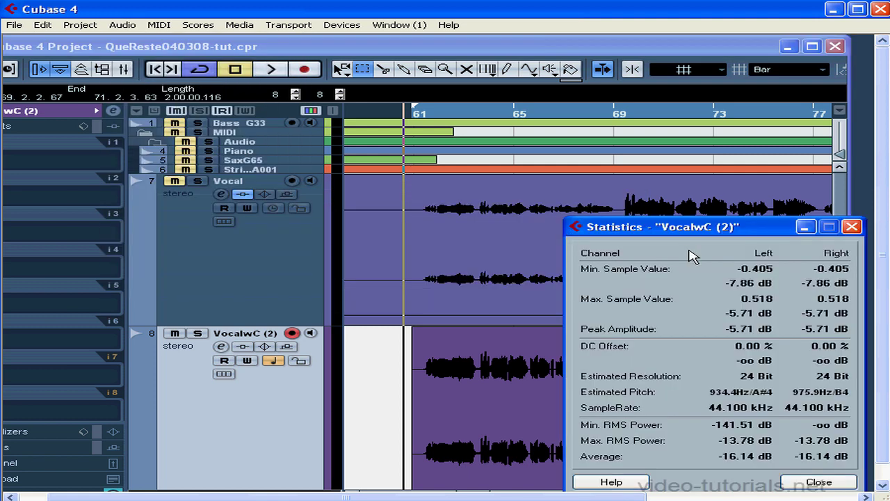
pyautogui.moveTo(707, 232); pyautogui.dragTo(270, 154)
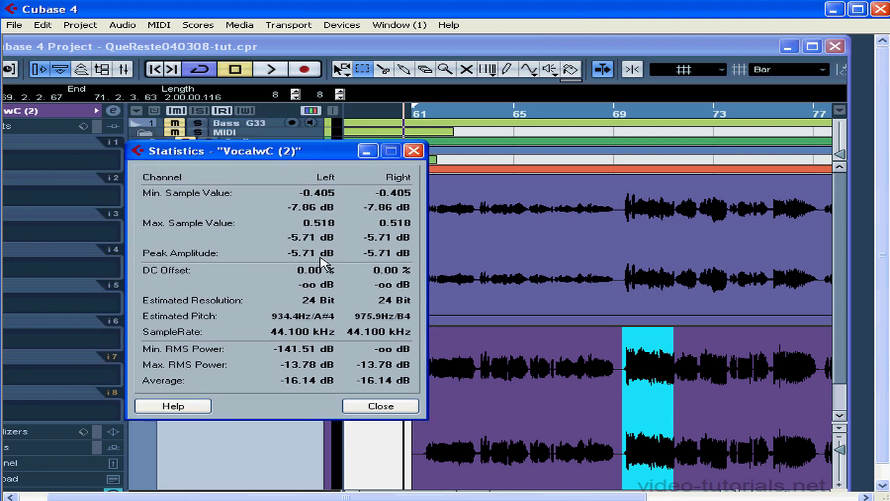
pyautogui.click(414, 151)
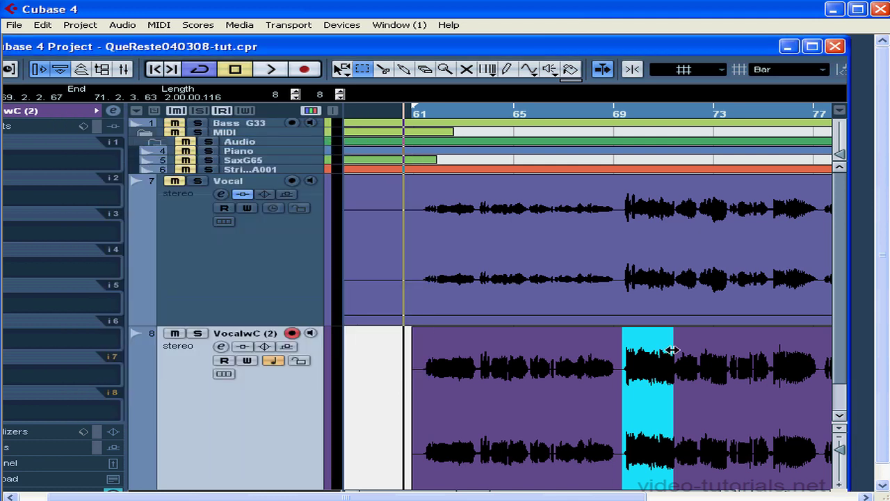